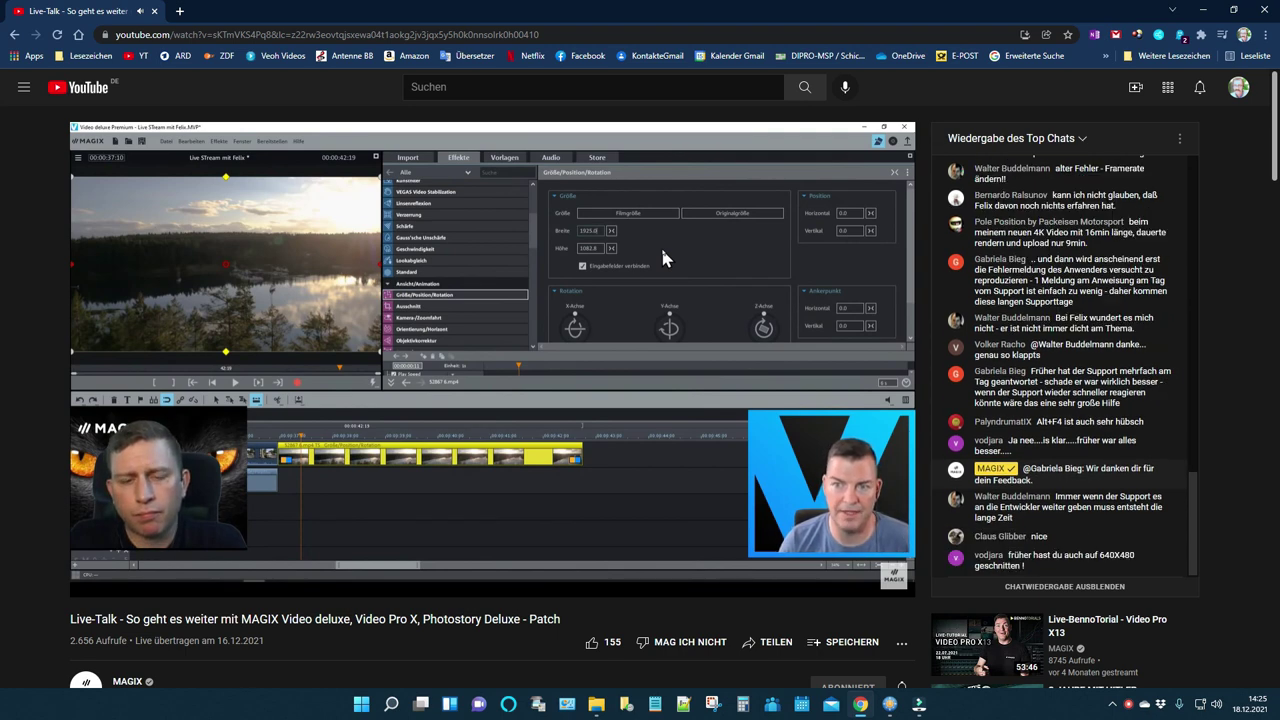
# Step: Apply the Mercalli Pro effect to the selected tractor clip and start its video analysis
pyautogui.moveTo(310, 500)
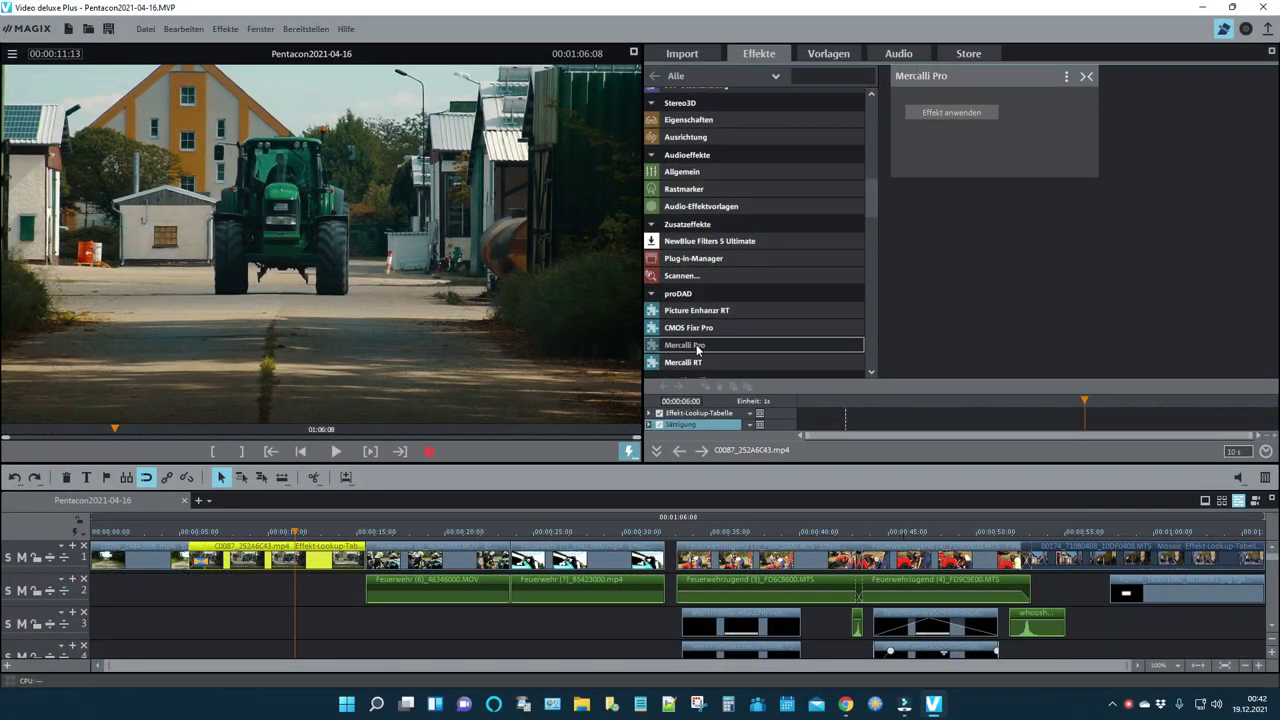
pyautogui.click(949, 113)
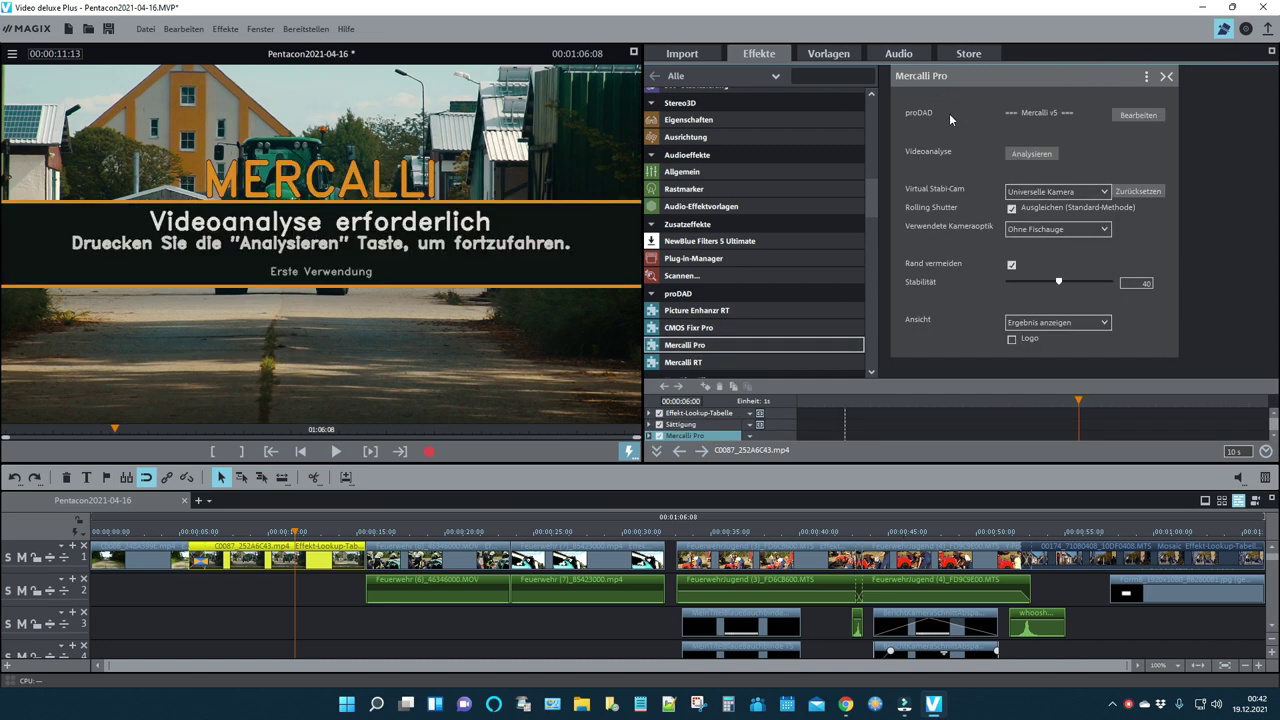
pyautogui.click(1014, 155)
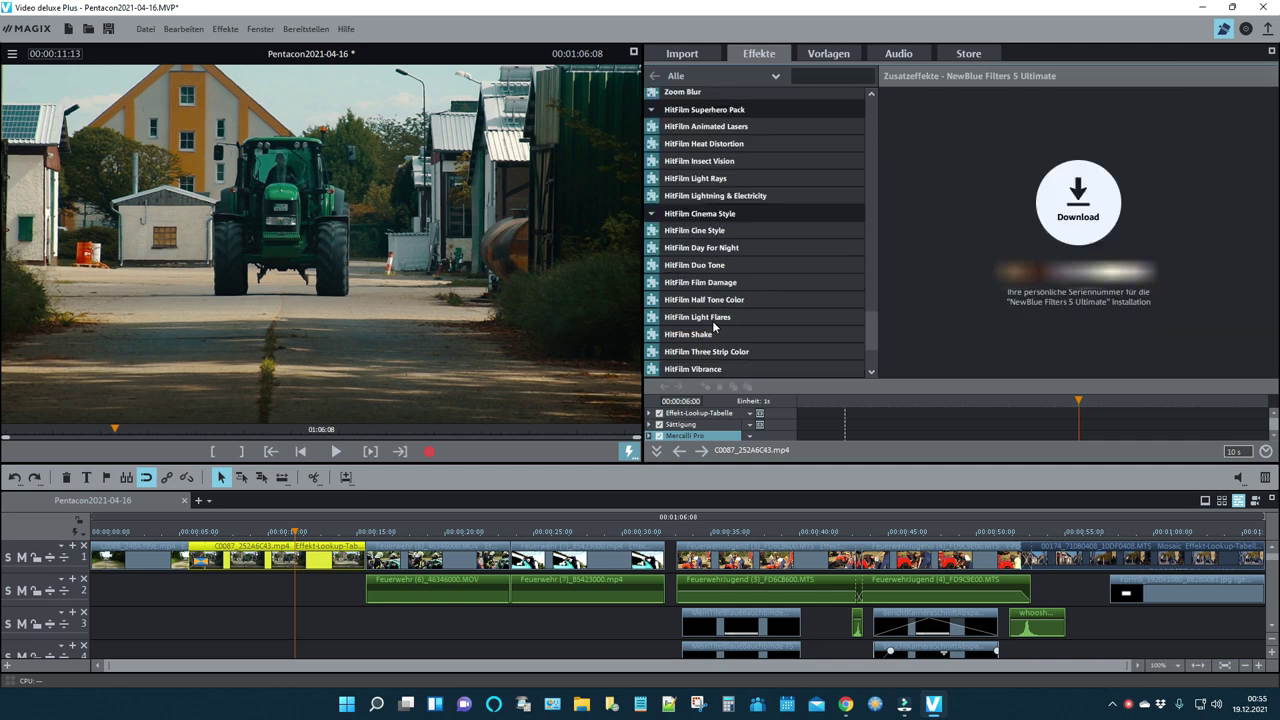
# Step: Scan for additional effect plug-ins, dismiss the scan message, and show the template library
pyautogui.scroll(3, 712, 322)
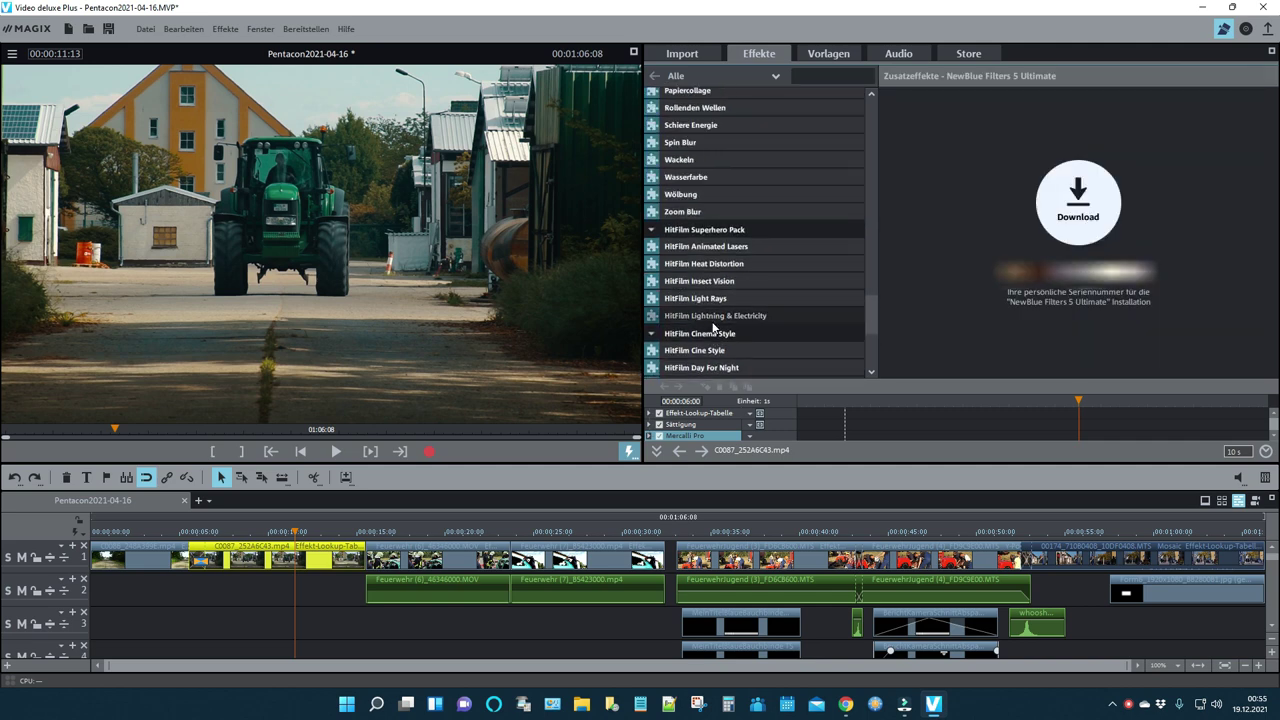
pyautogui.scroll(8, 713, 327)
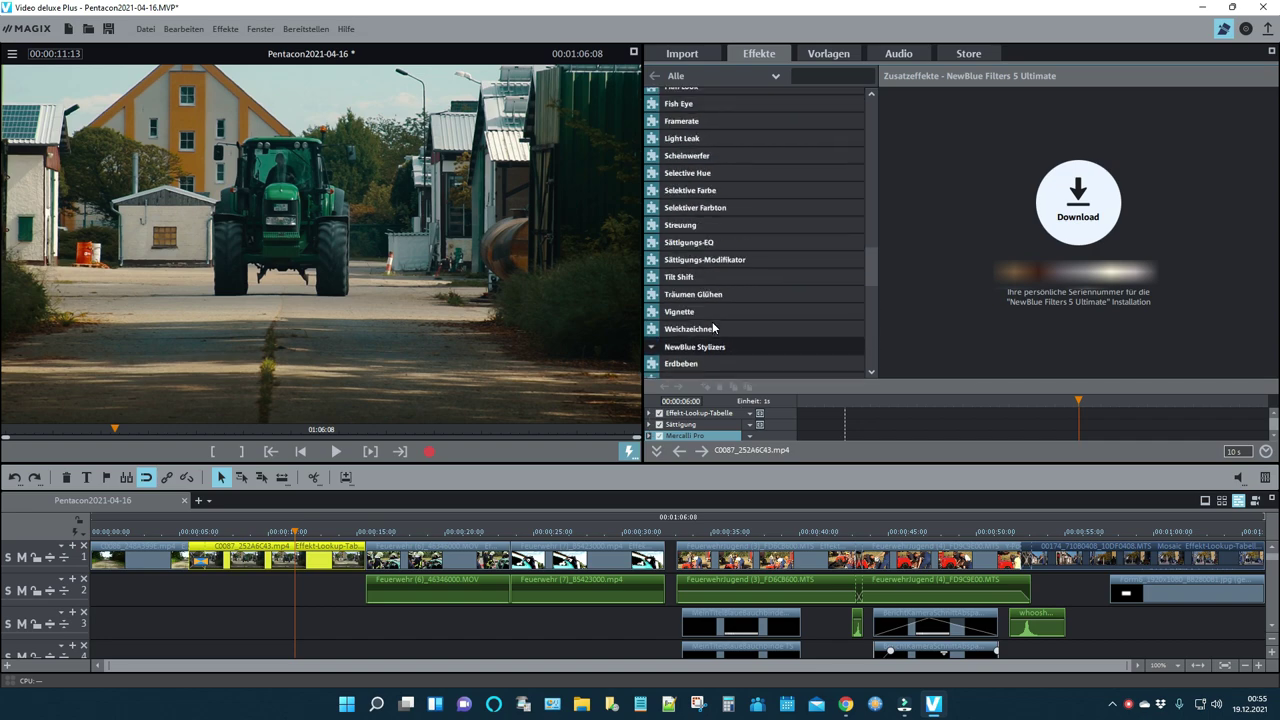
pyautogui.scroll(8, 713, 327)
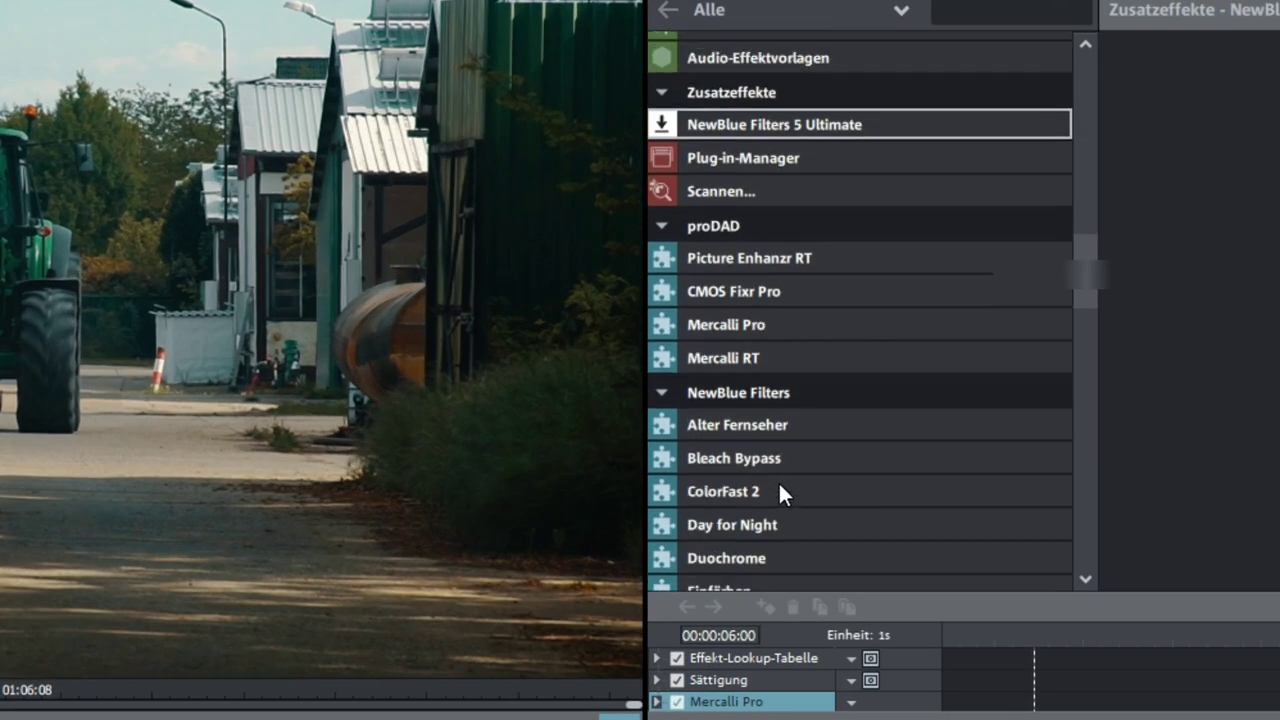
pyautogui.click(711, 193)
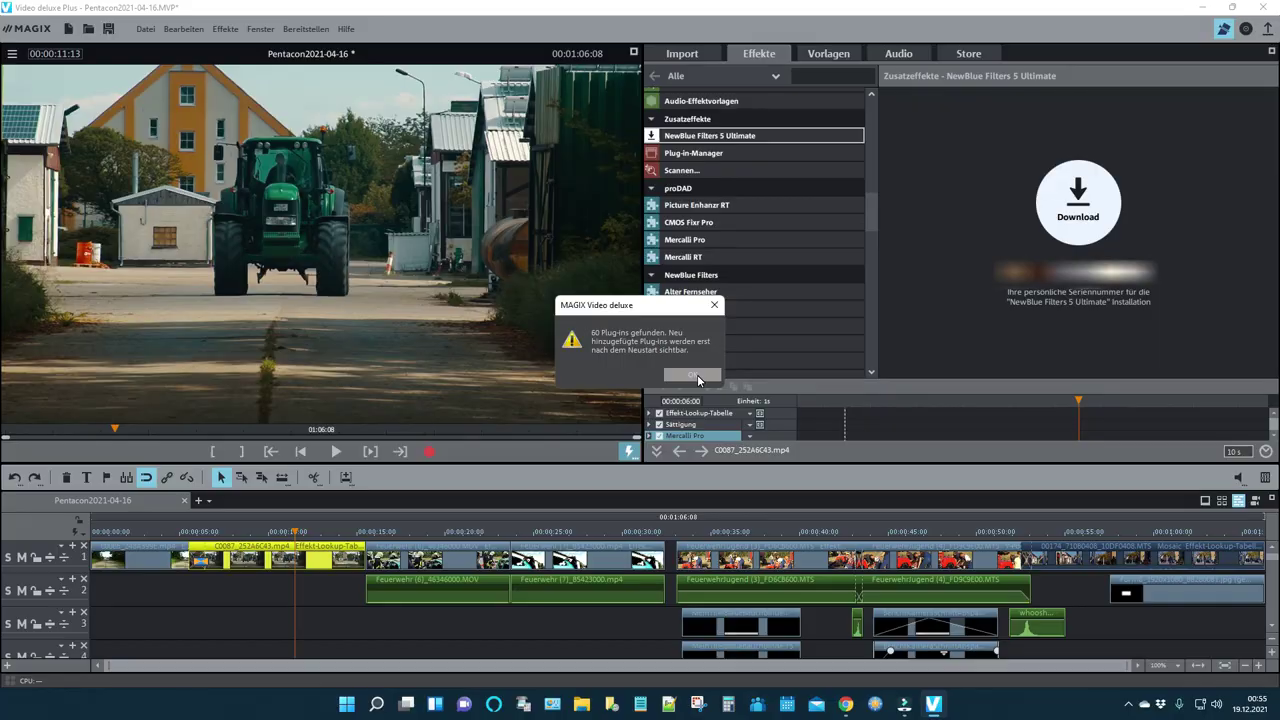
pyautogui.click(698, 377)
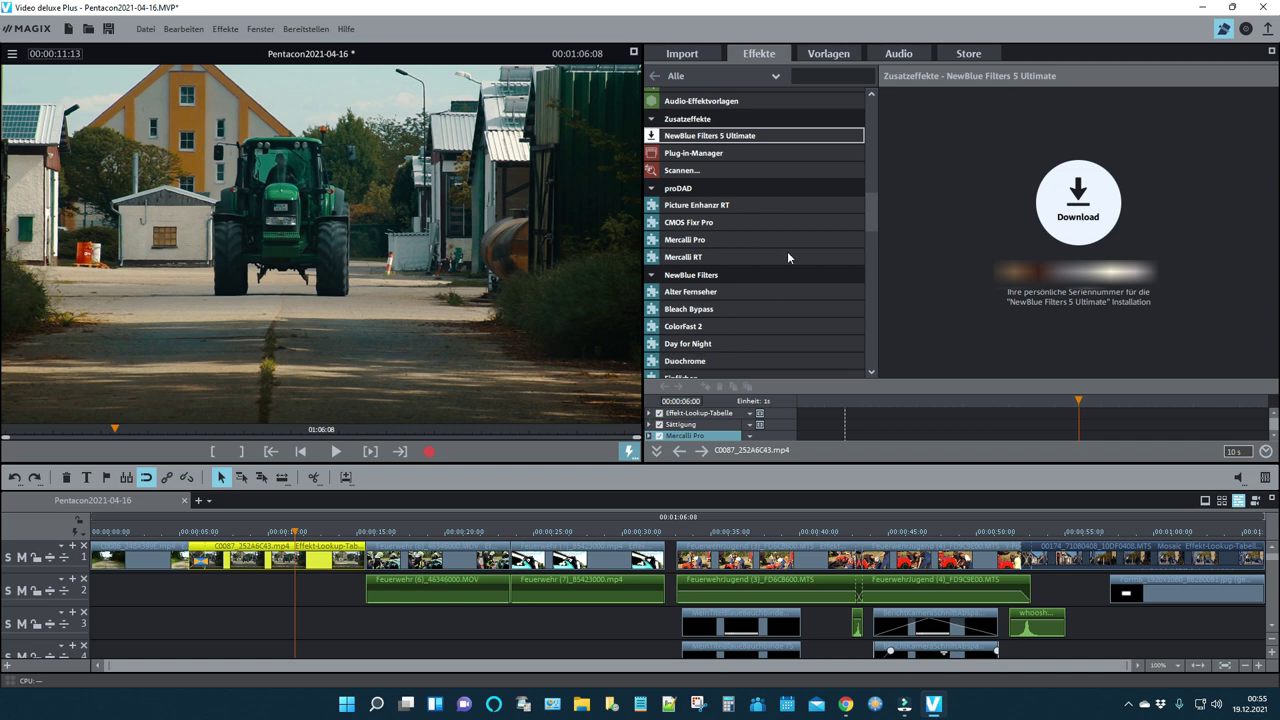
pyautogui.click(831, 56)
pyautogui.click(831, 56)
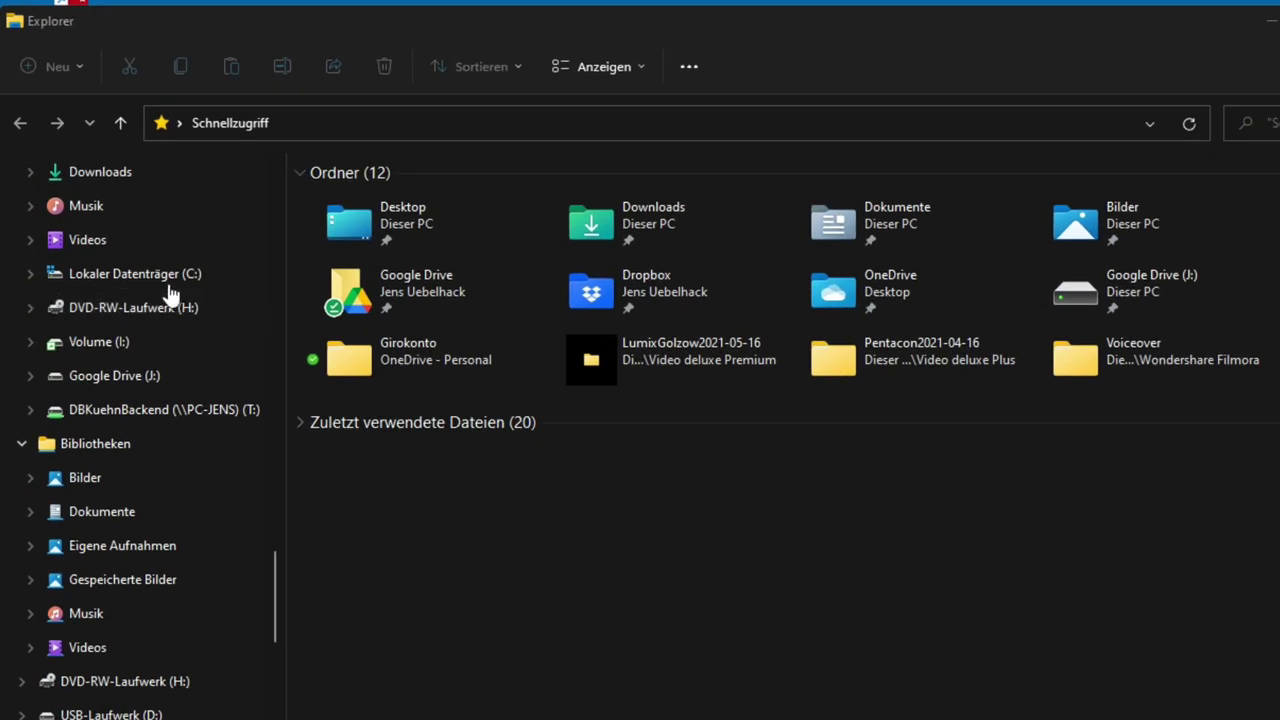
# Step: In File Explorer, browse to the folder C:\Users\Public\Documents\MAGIX\Common\Videocontent
pyautogui.click(167, 280)
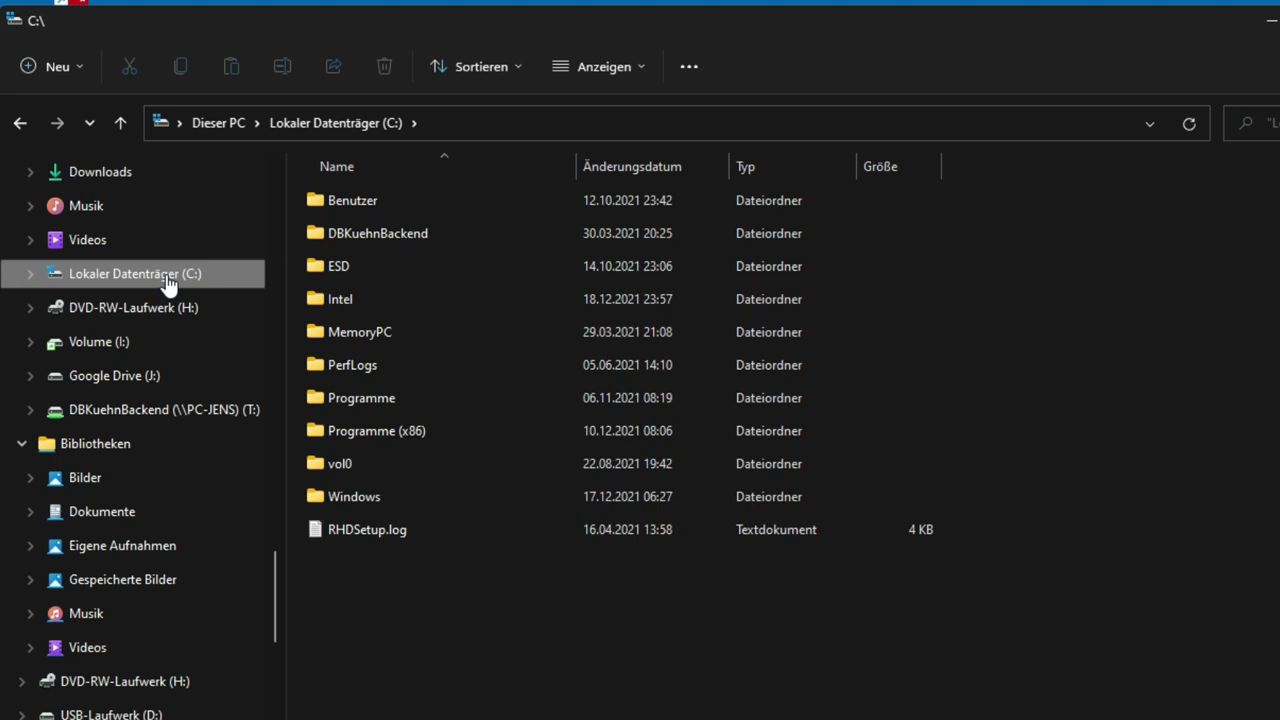
pyautogui.doubleClick(324, 205)
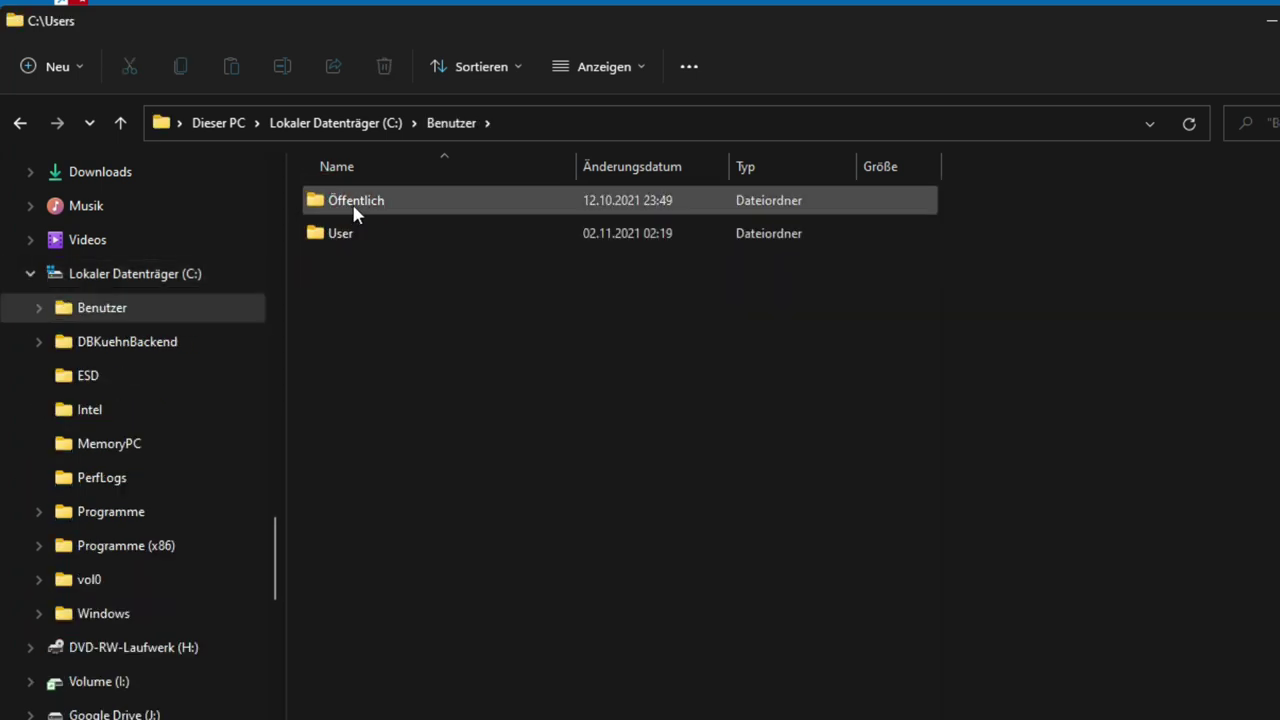
pyautogui.doubleClick(355, 205)
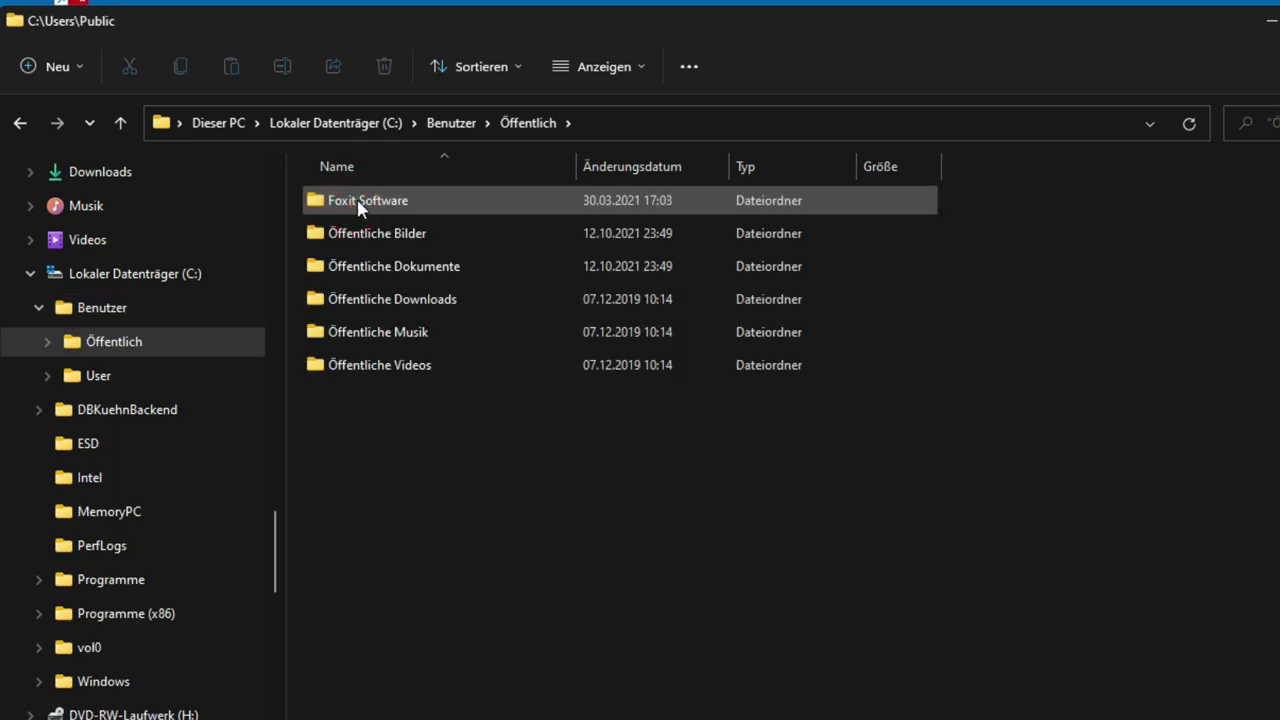
pyautogui.doubleClick(356, 268)
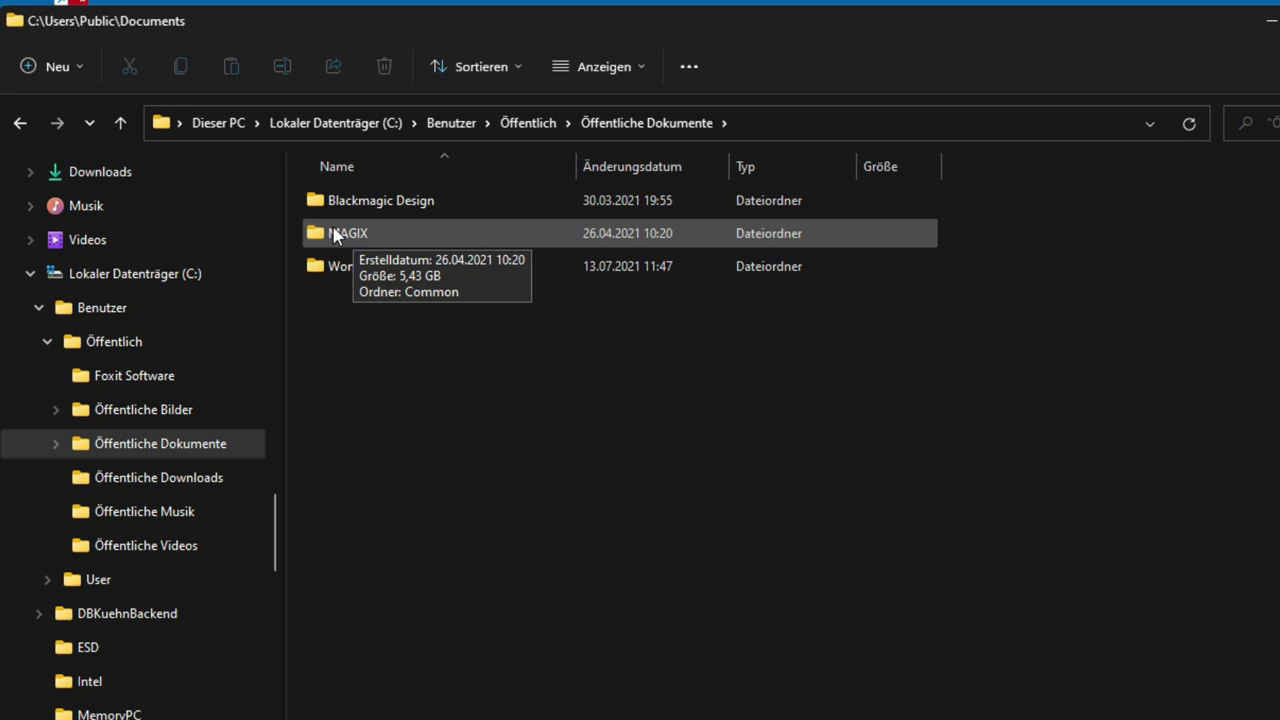
pyautogui.doubleClick(337, 234)
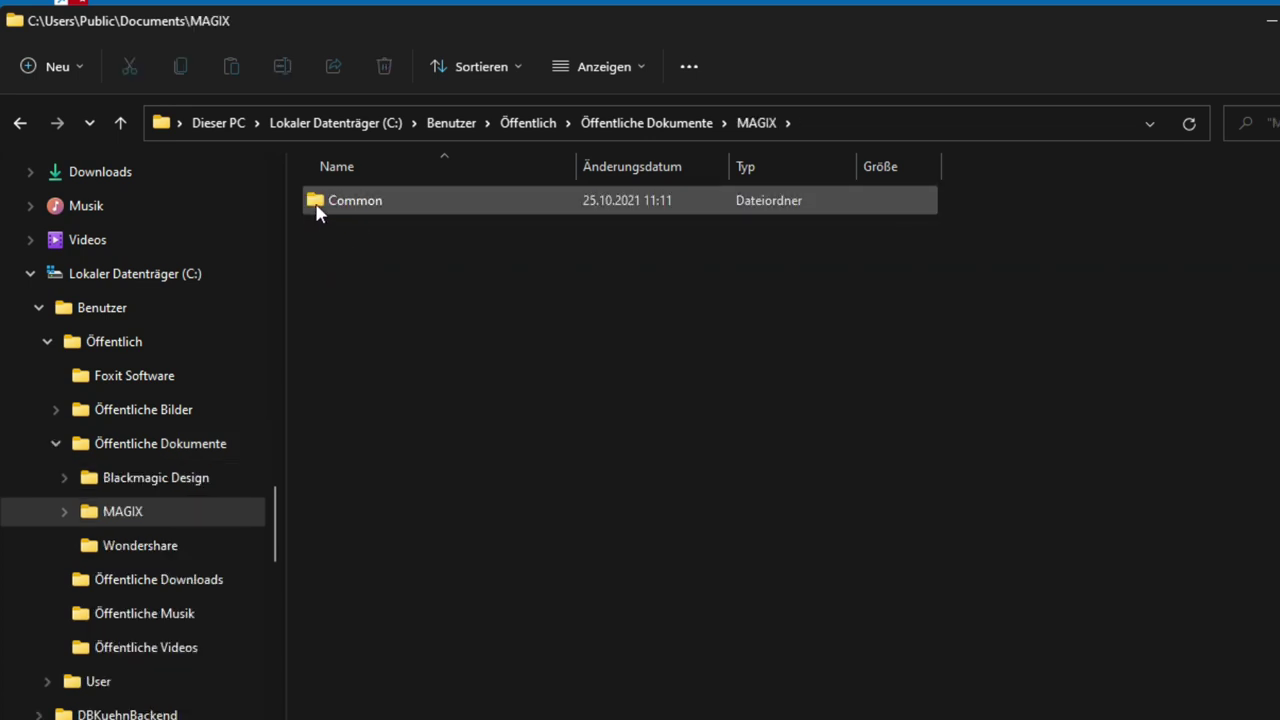
pyautogui.click(316, 210)
pyautogui.doubleClick(316, 208)
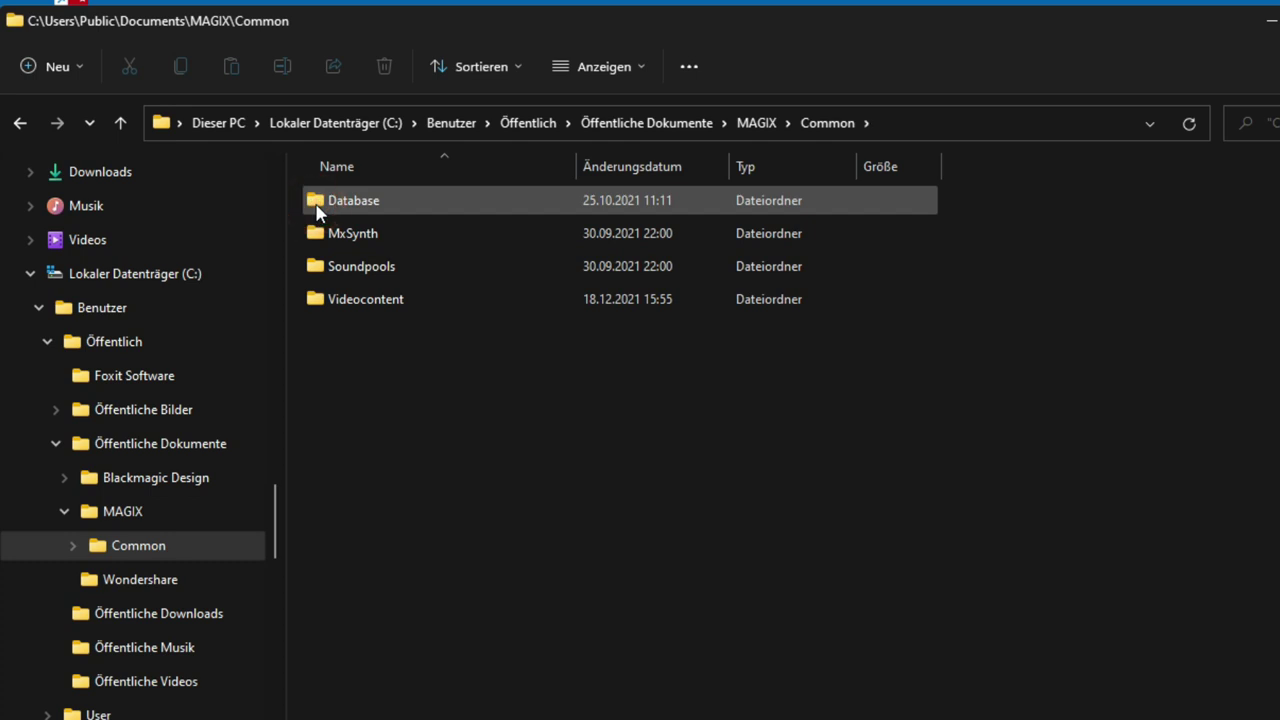
pyautogui.doubleClick(330, 300)
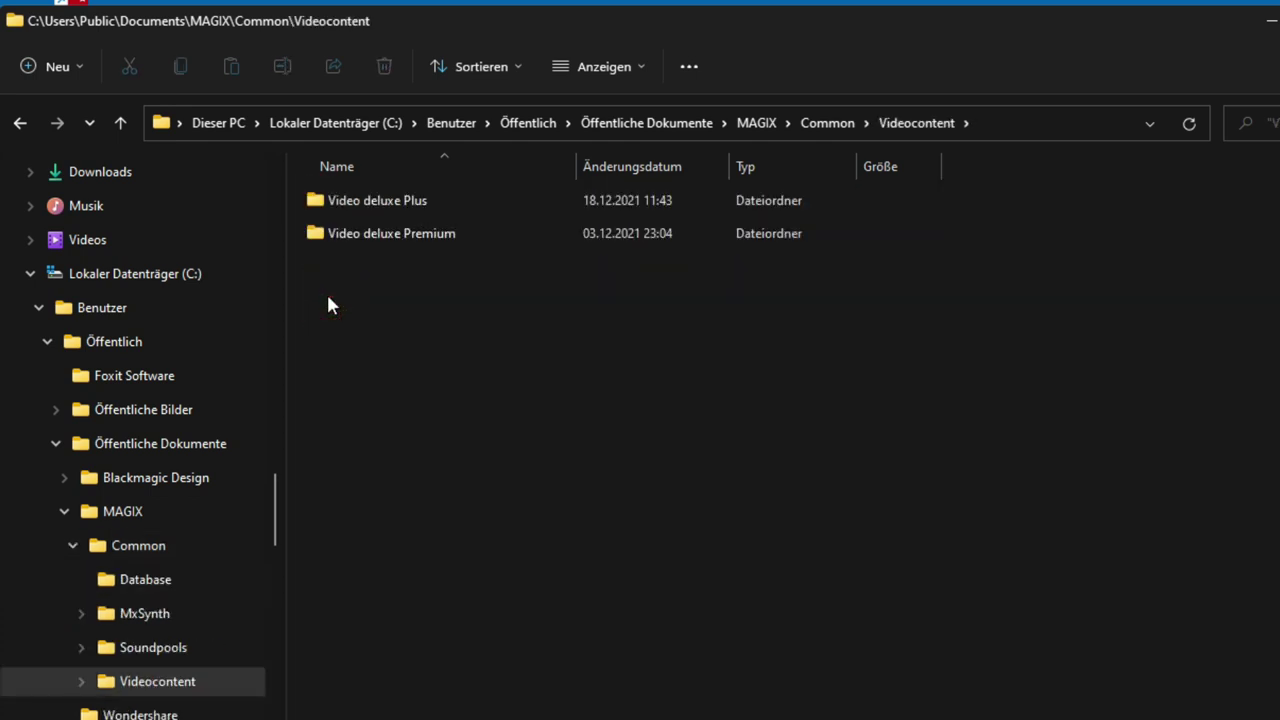
# Step: Open the Video deluxe Plus folder, look through its subfolders and files, and select all of its contents
pyautogui.click(357, 240)
pyautogui.click(361, 210)
pyautogui.doubleClick(316, 201)
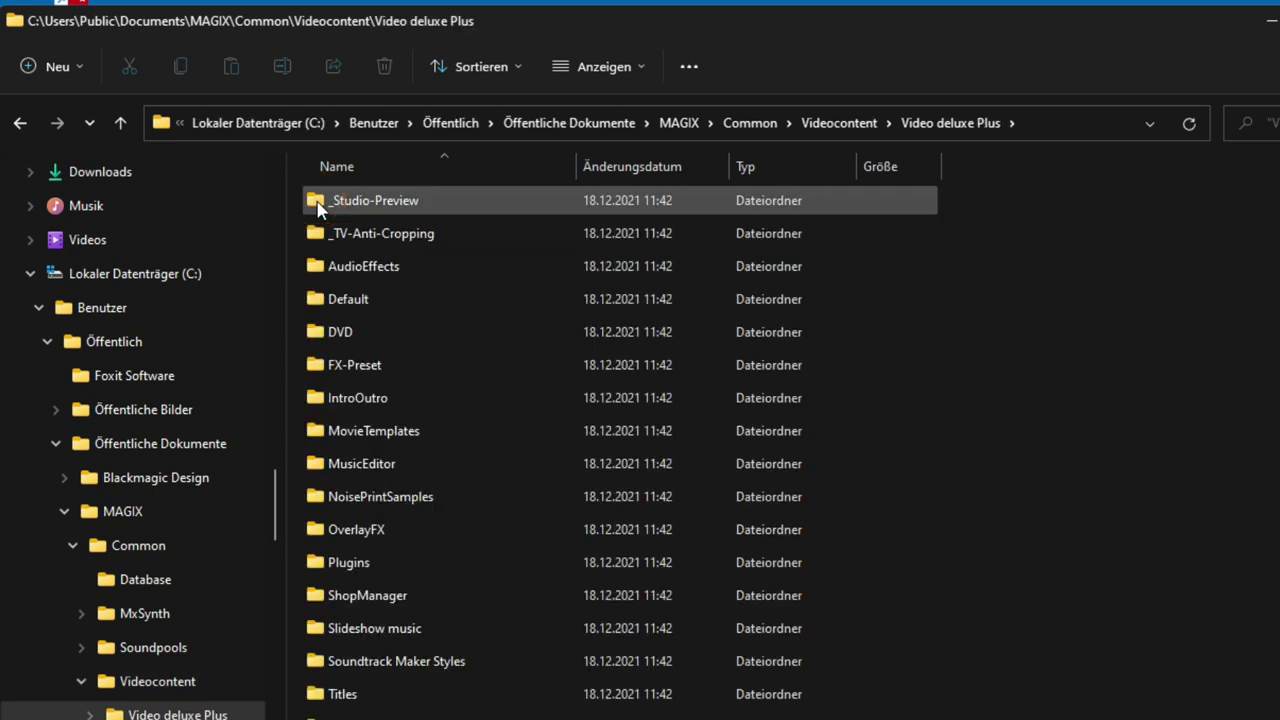
pyautogui.moveTo(460, 249)
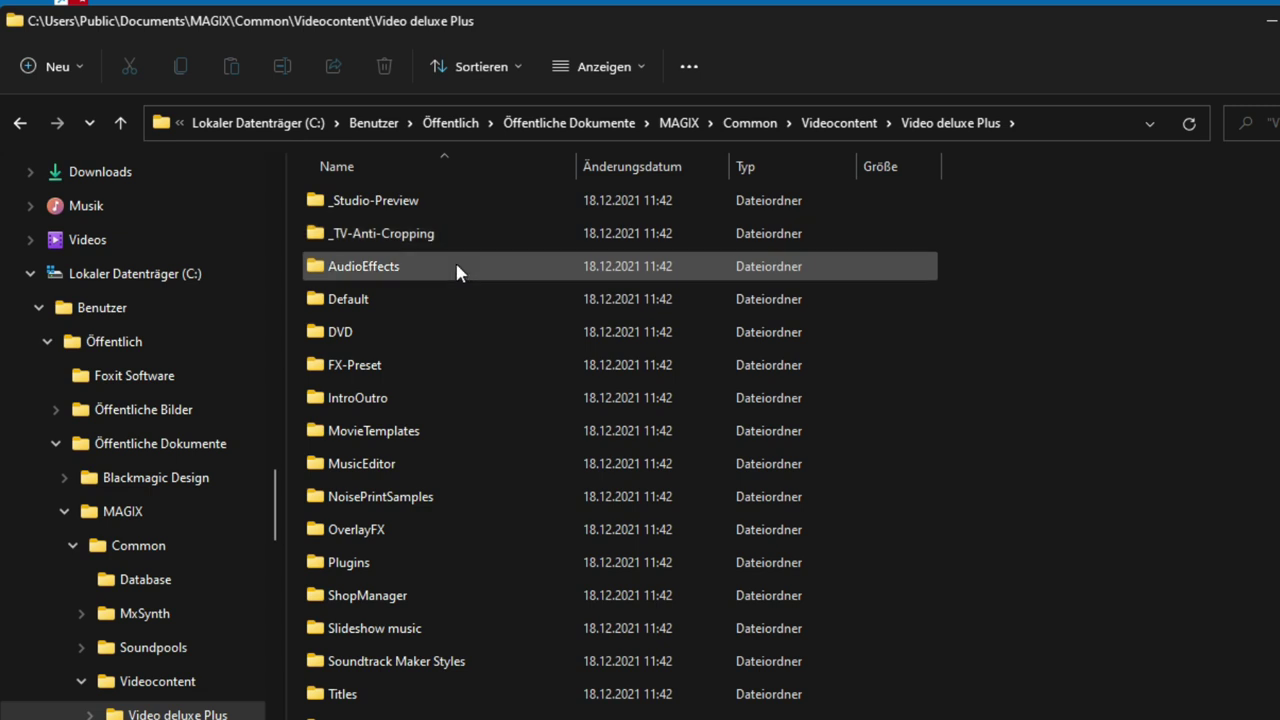
pyautogui.scroll(-2, 399, 375)
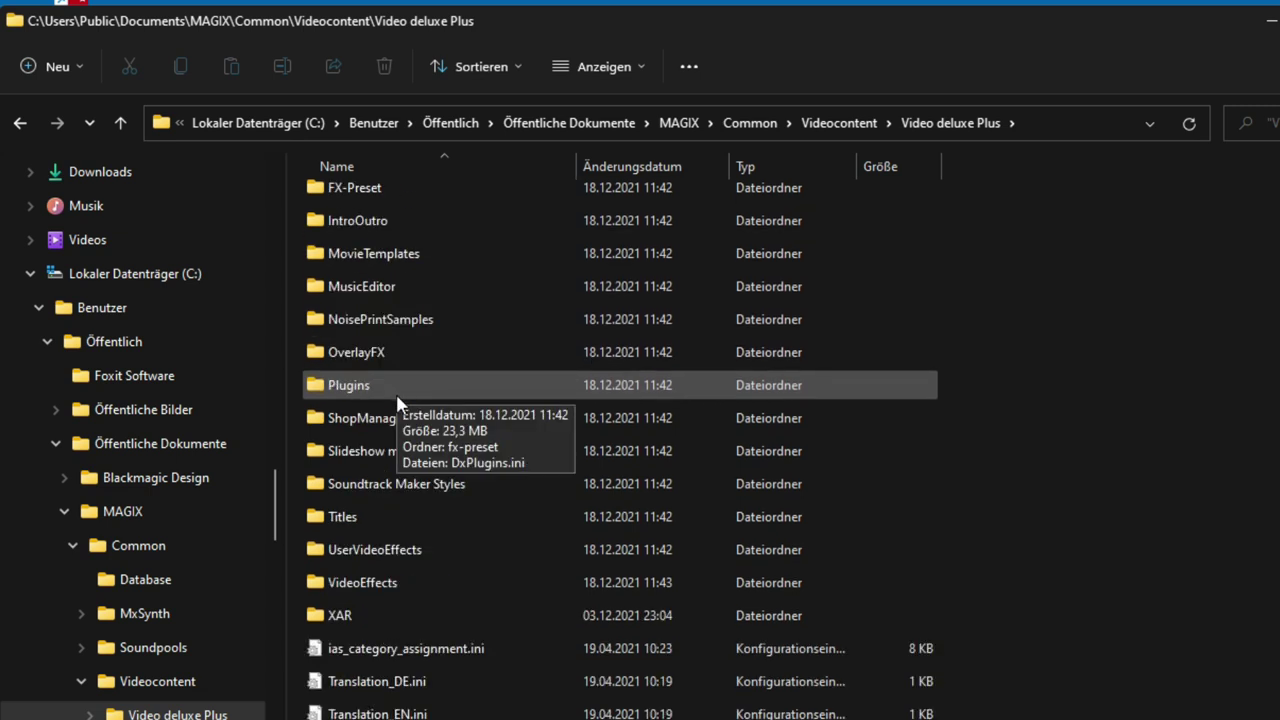
pyautogui.scroll(-3, 396, 395)
pyautogui.scroll(4, 398, 410)
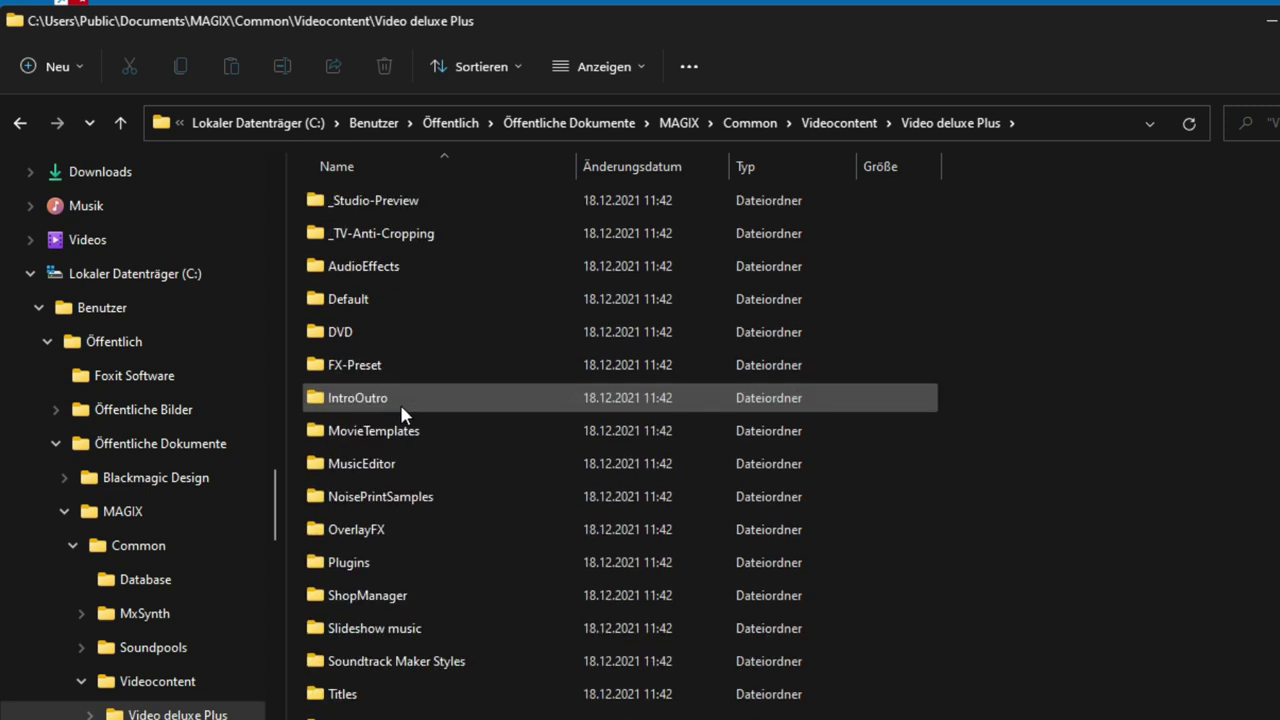
pyautogui.moveTo(400, 404)
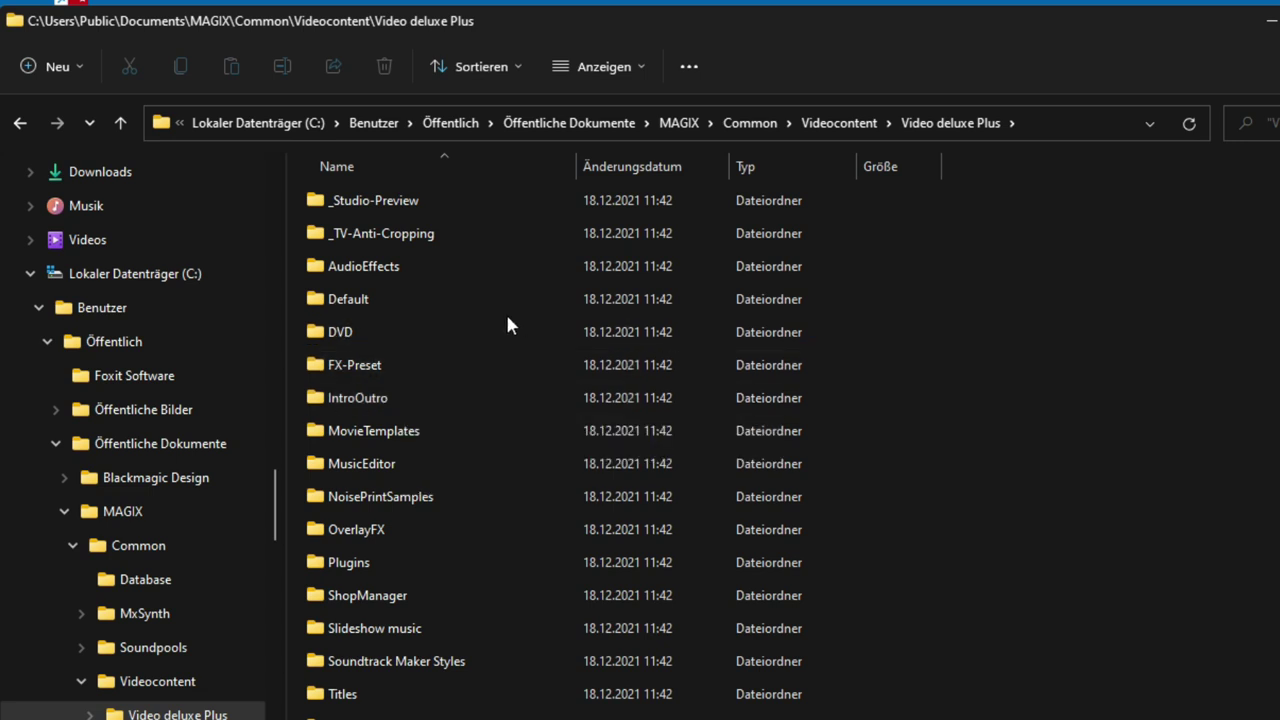
pyautogui.moveTo(492, 320)
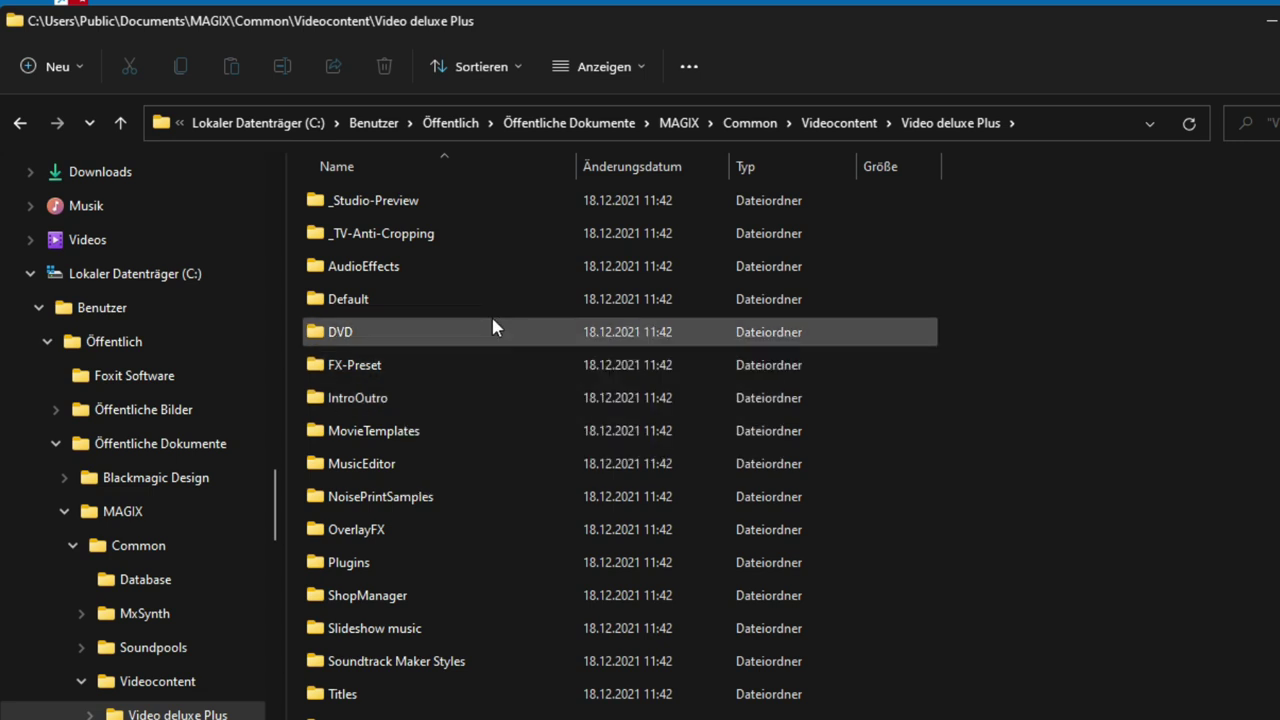
pyautogui.hotkey('ctrl', 'a')
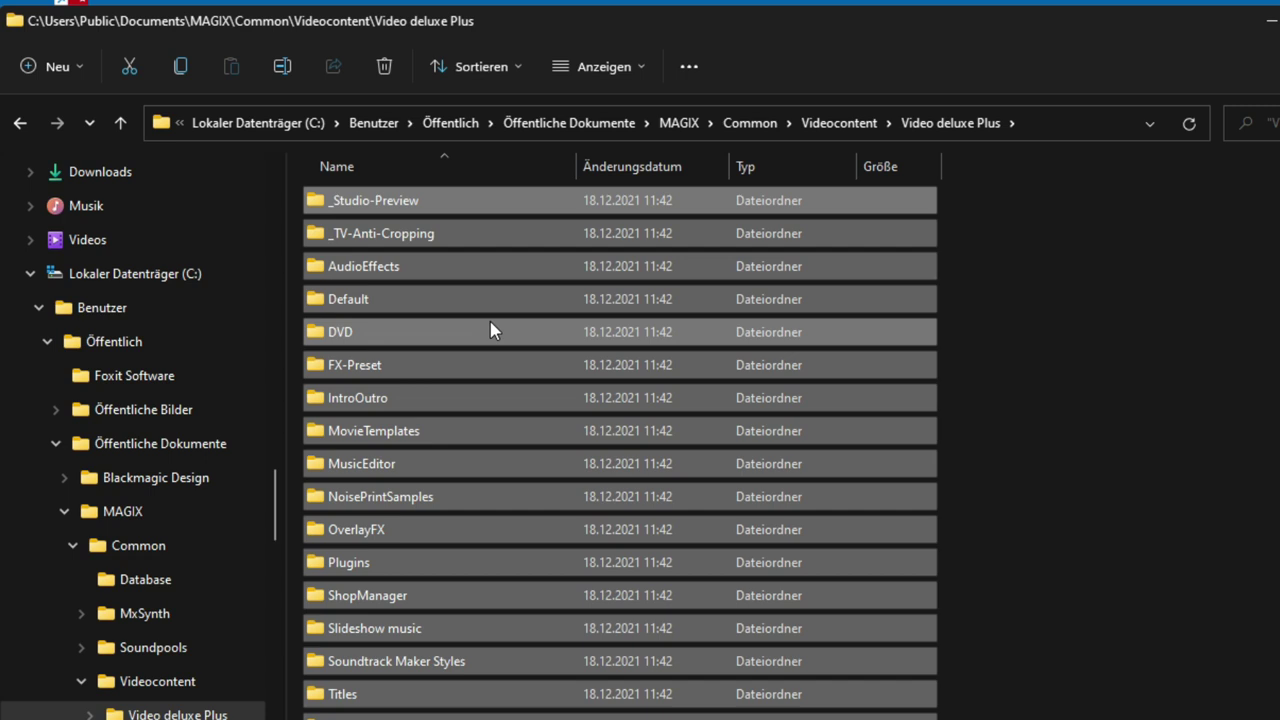
# Step: Open the Video deluxe Premium folder and select all its contents, then return to the Video deluxe Plus folder
pyautogui.click(121, 125)
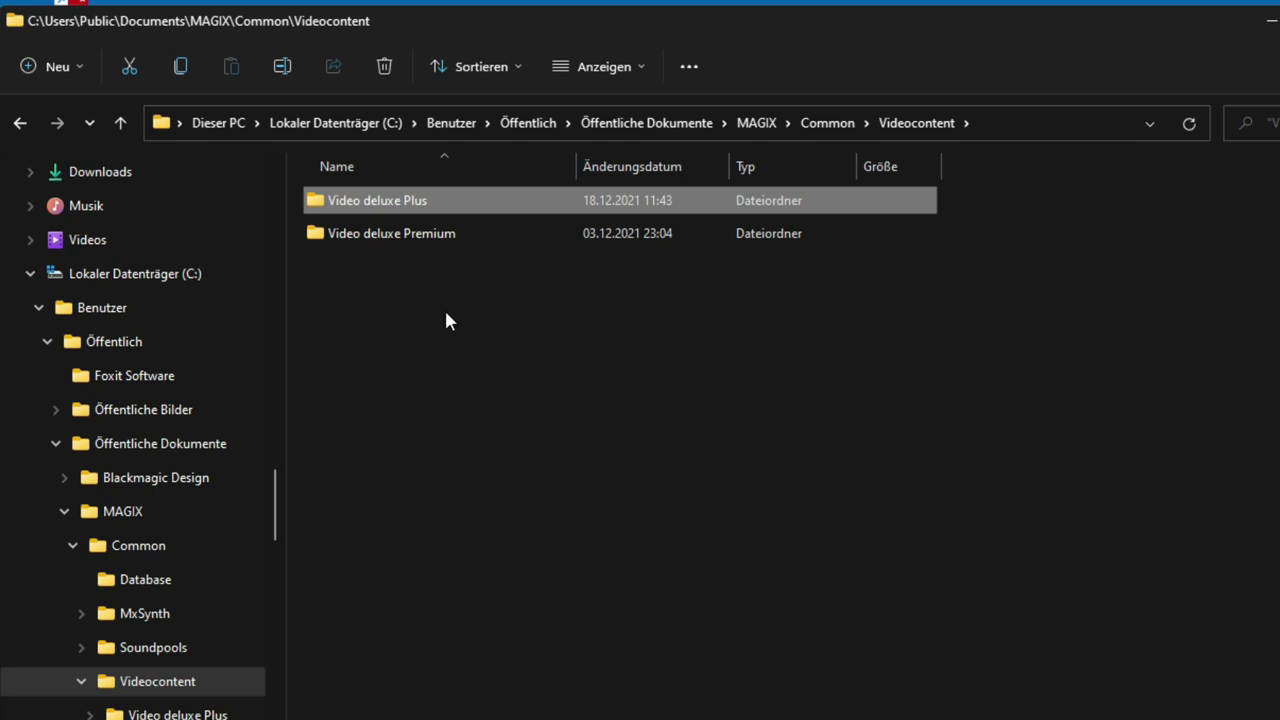
pyautogui.doubleClick(315, 236)
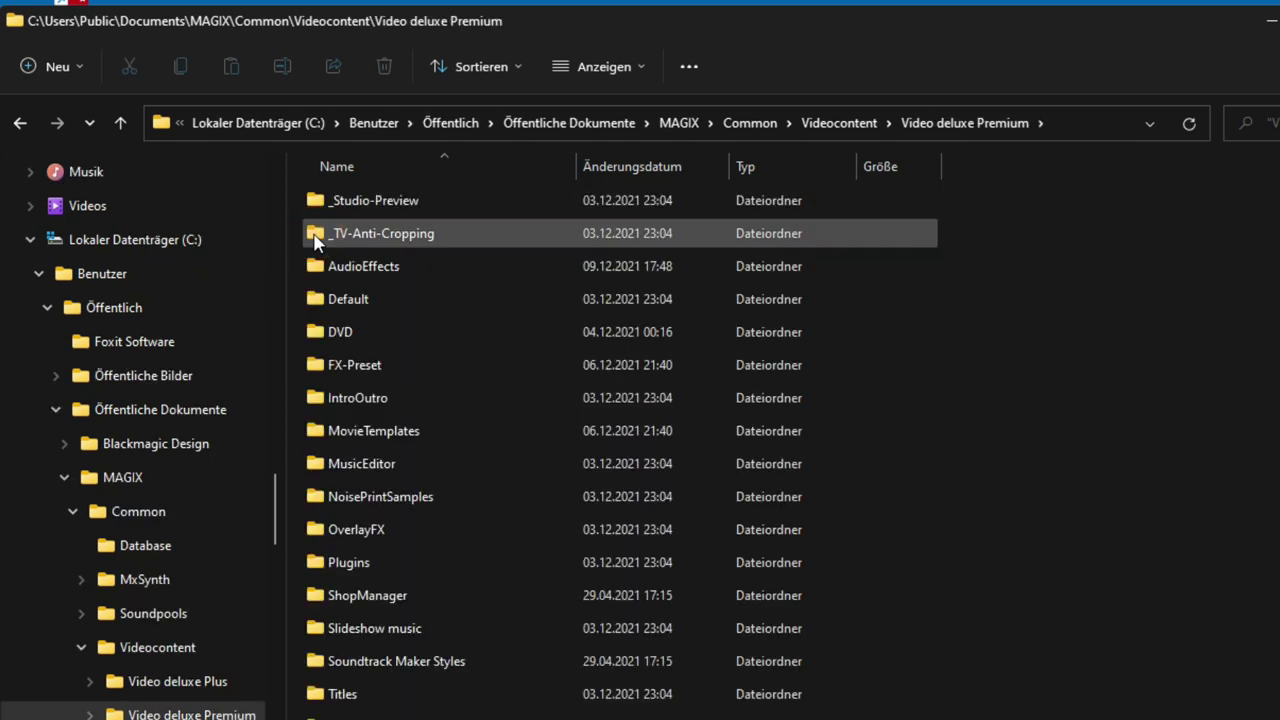
pyautogui.hotkey('ctrl', 'a')
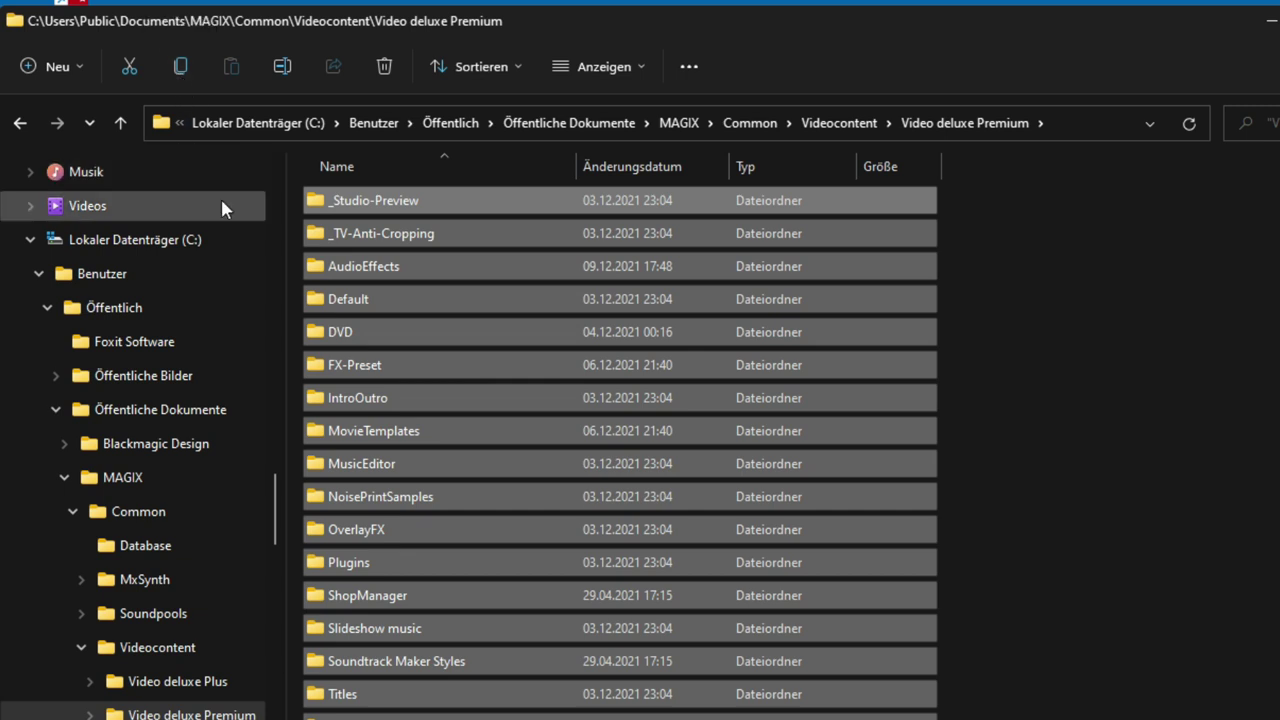
pyautogui.click(121, 122)
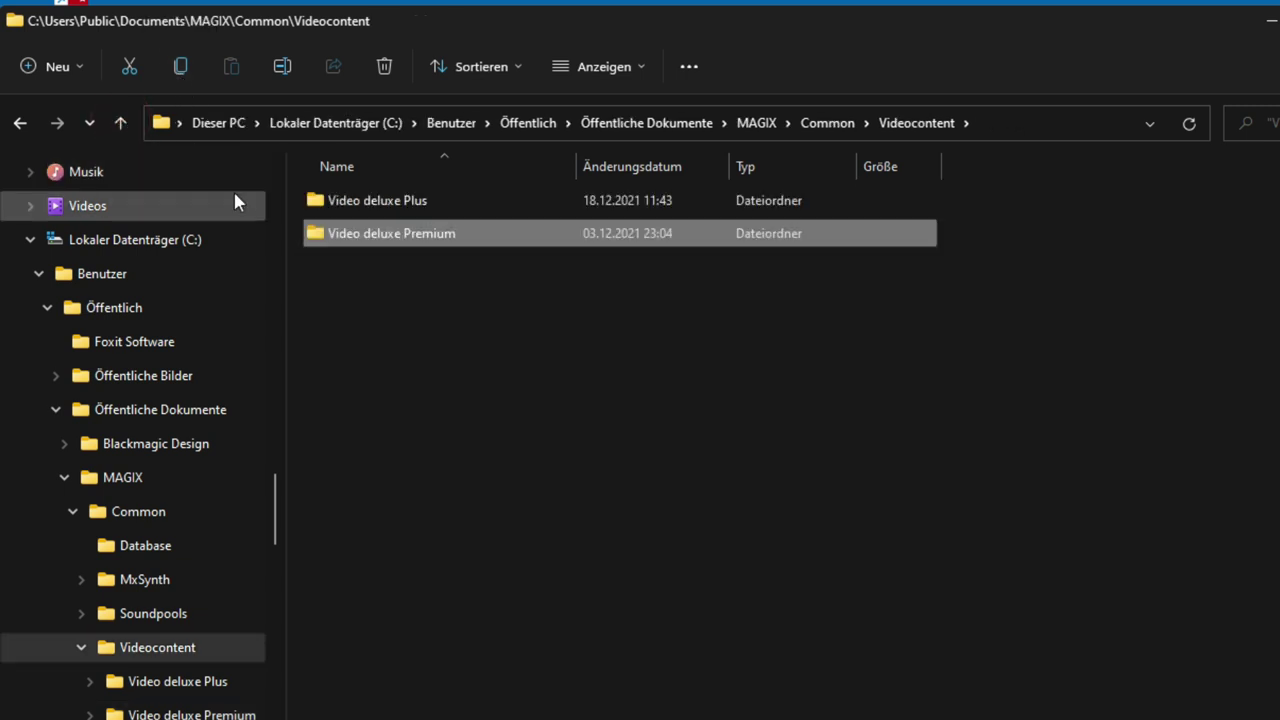
pyautogui.doubleClick(316, 201)
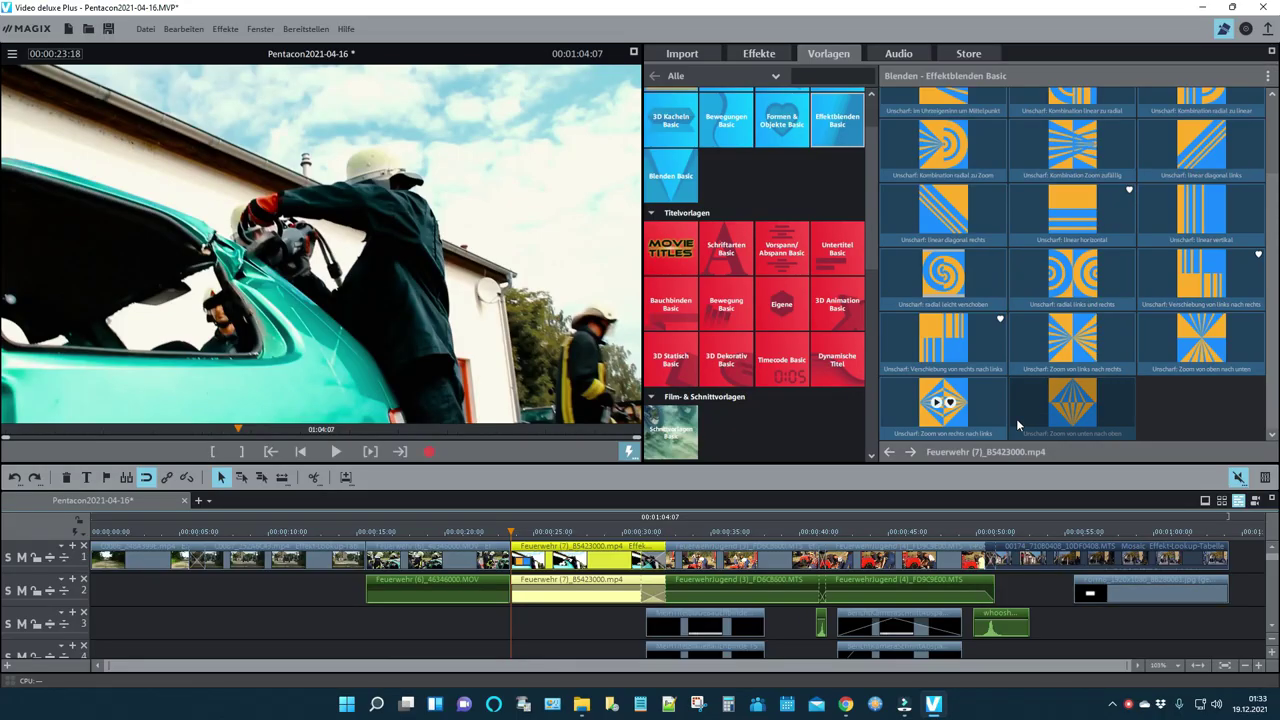
# Step: In Video deluxe, apply the transition "Unscharf: Zoom von oben nach unten" at the start of the Feuerwehr (7) clip
pyautogui.moveTo(1215, 345)
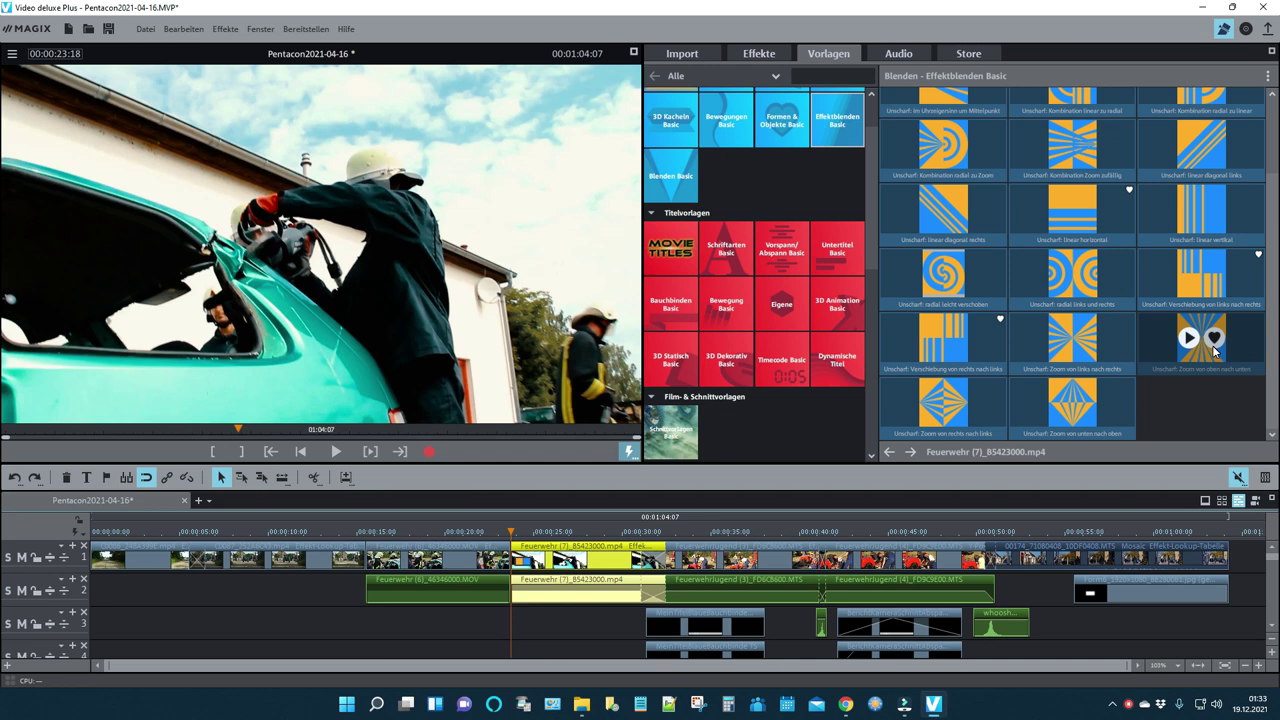
pyautogui.click(525, 566)
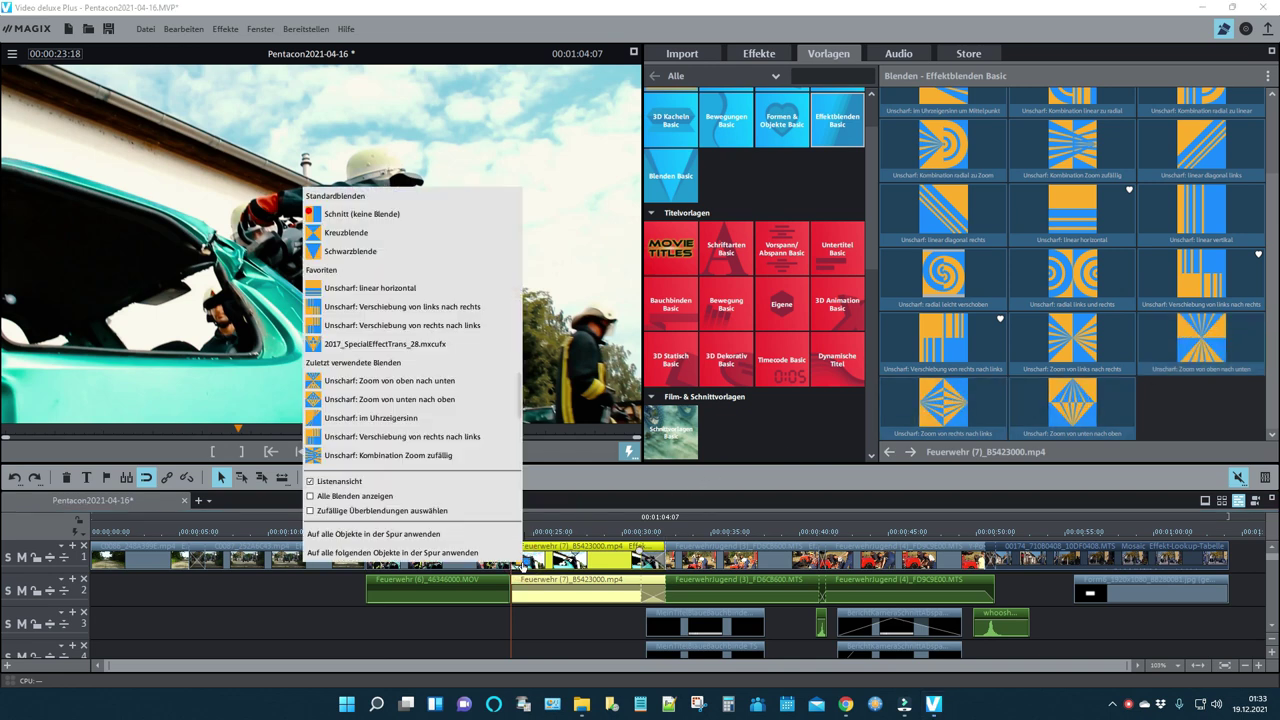
pyautogui.click(395, 381)
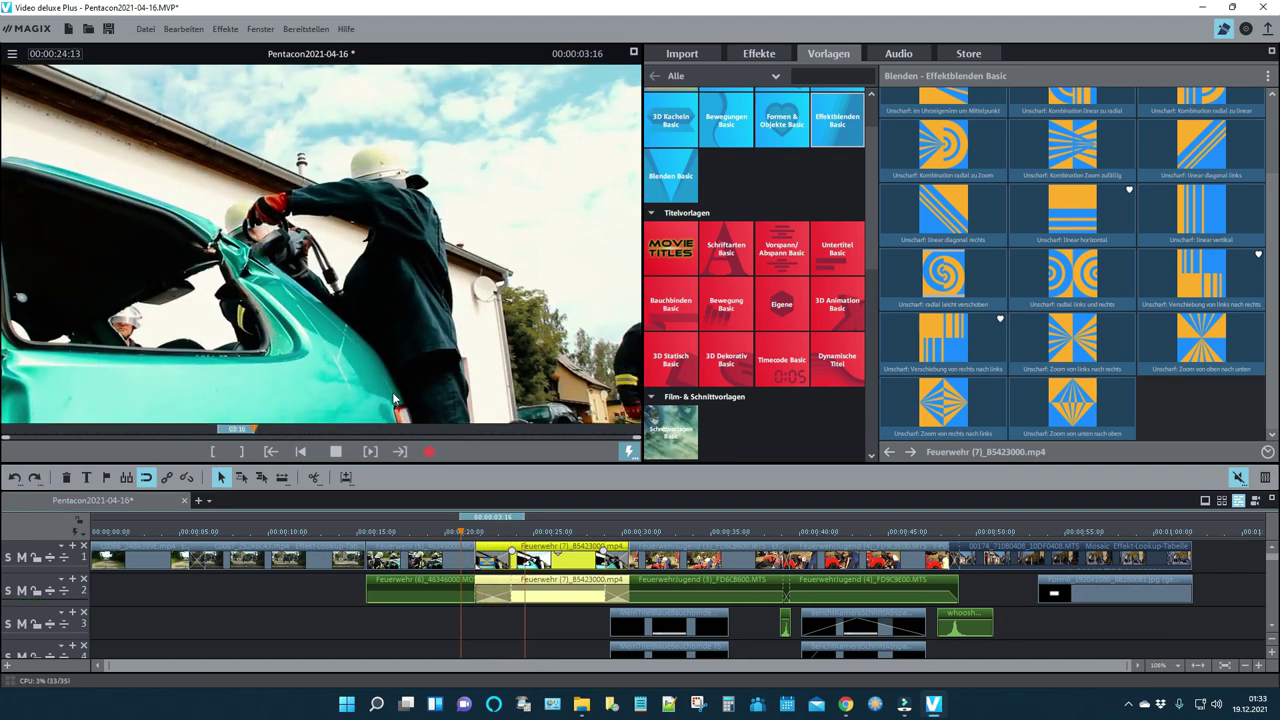
# Step: Stop the automatic preview and play back the transition into the Feuerwehr (7) clip repeatedly from shortly before it
pyautogui.click(340, 452)
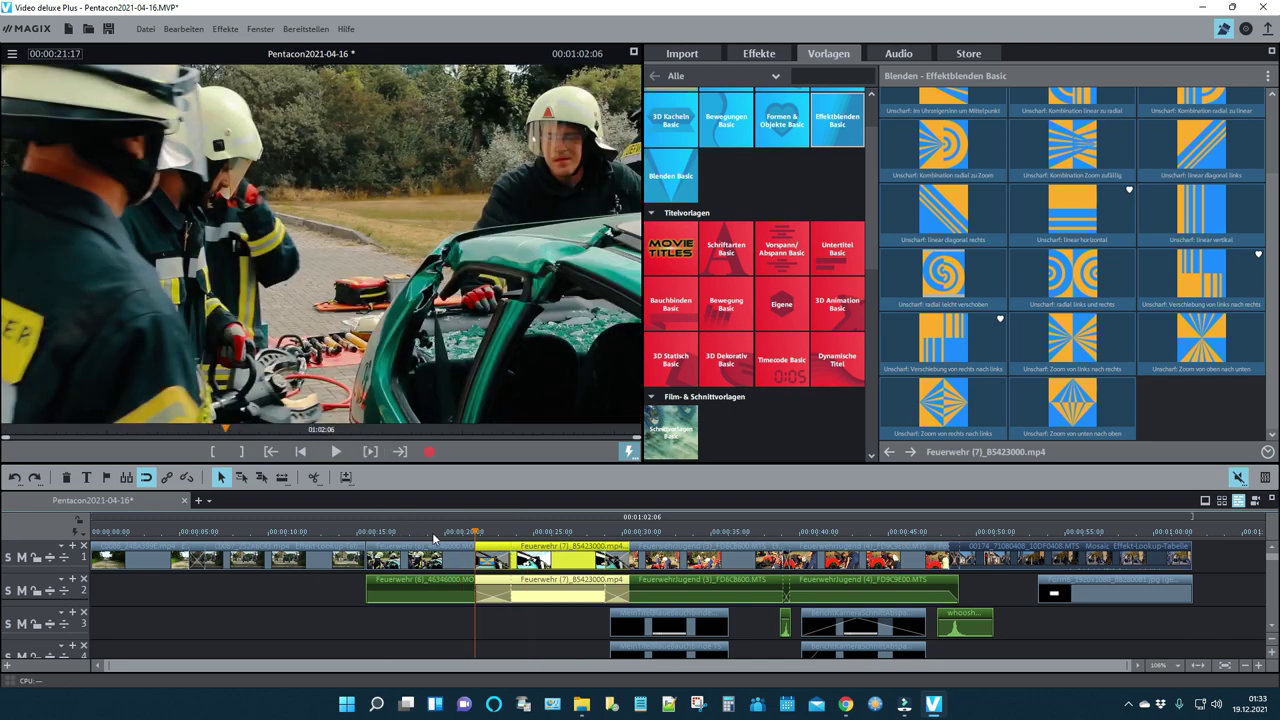
pyautogui.click(336, 452)
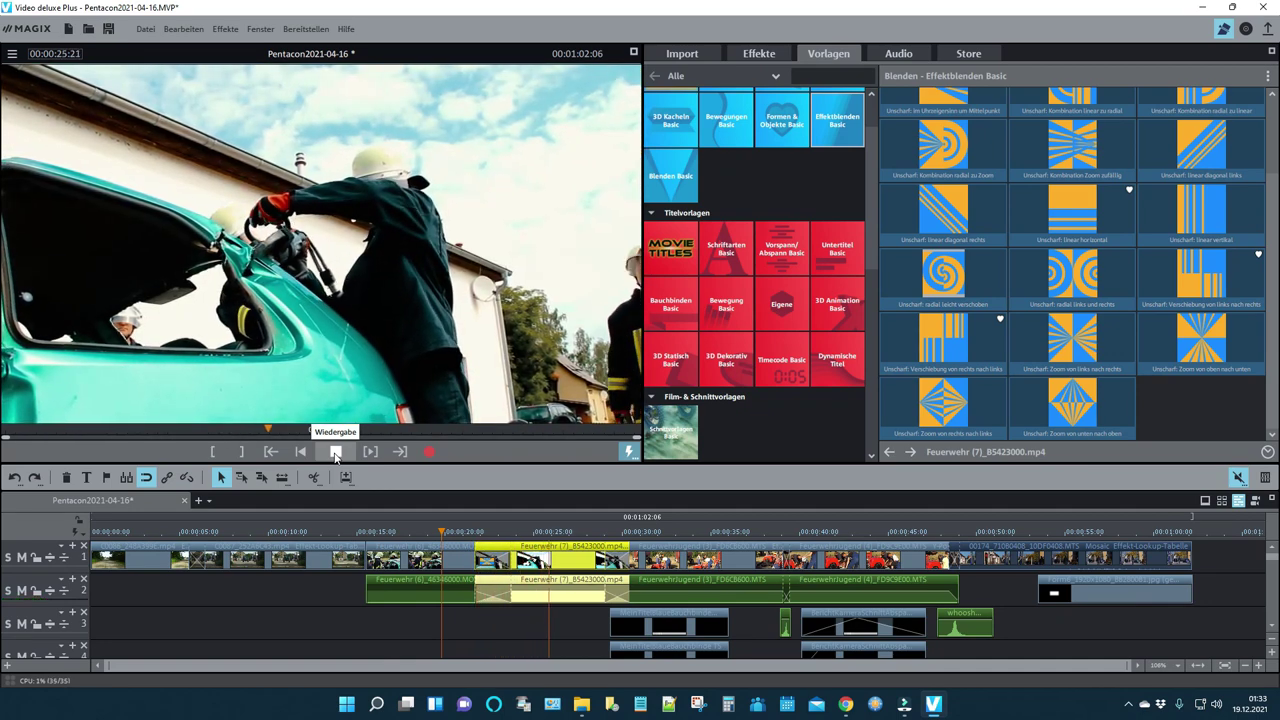
pyautogui.click(335, 452)
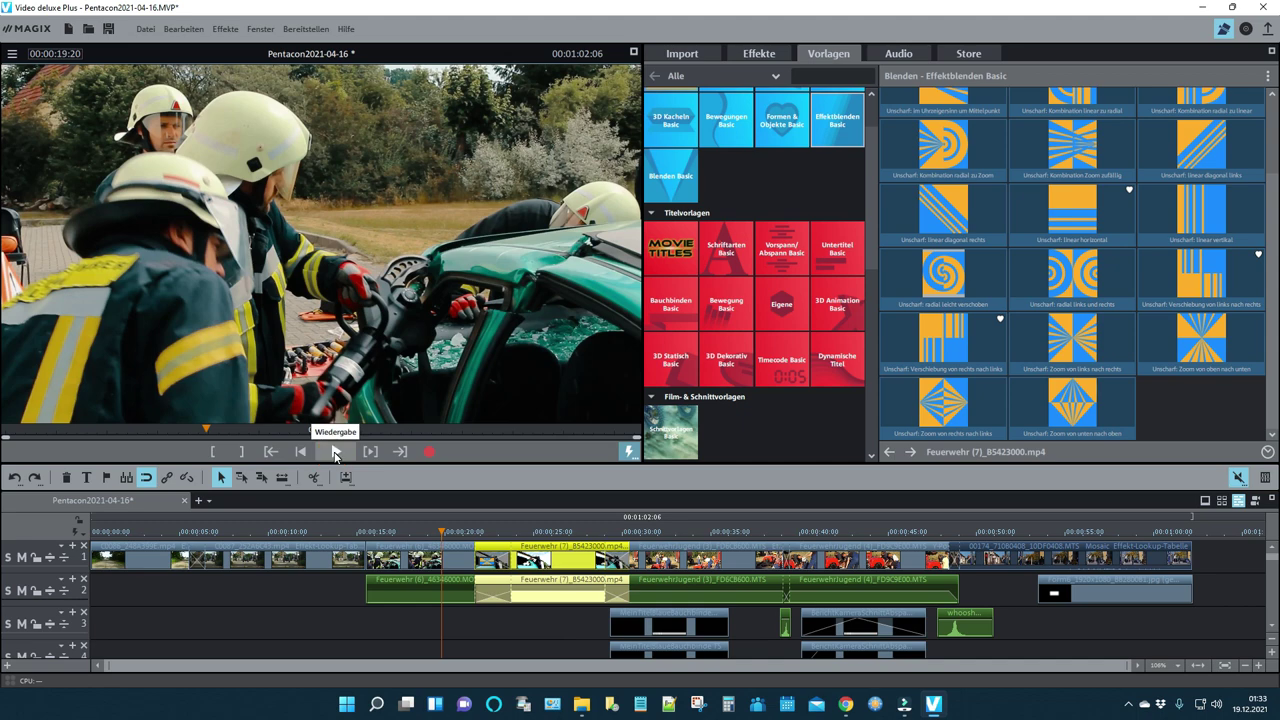
pyautogui.click(335, 452)
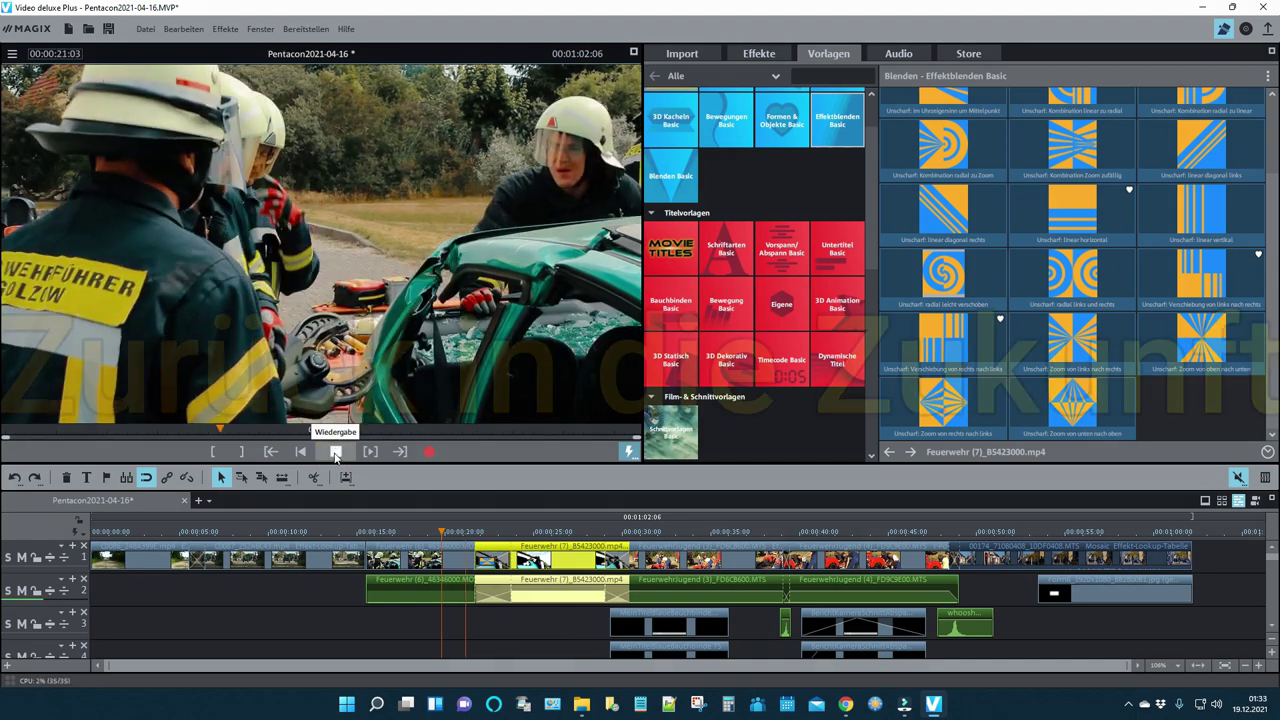